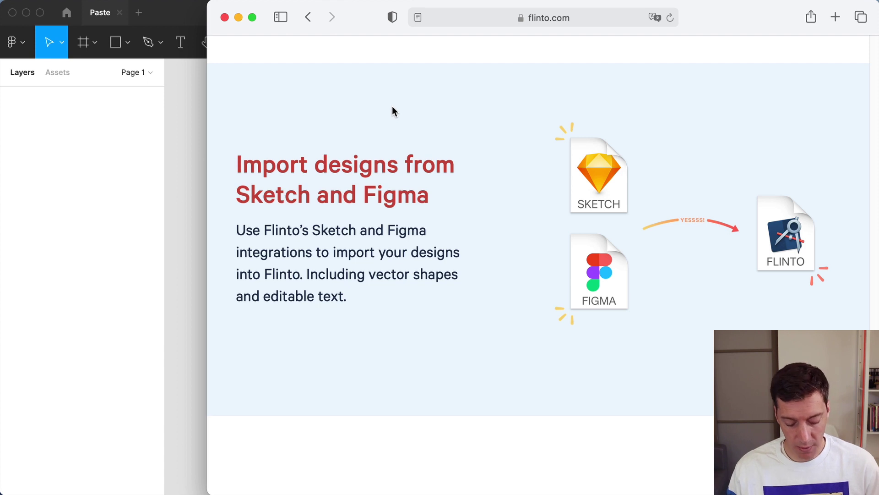
Screenshot the Flinto import illustration region of the Safari page.
key("super+shift+4")
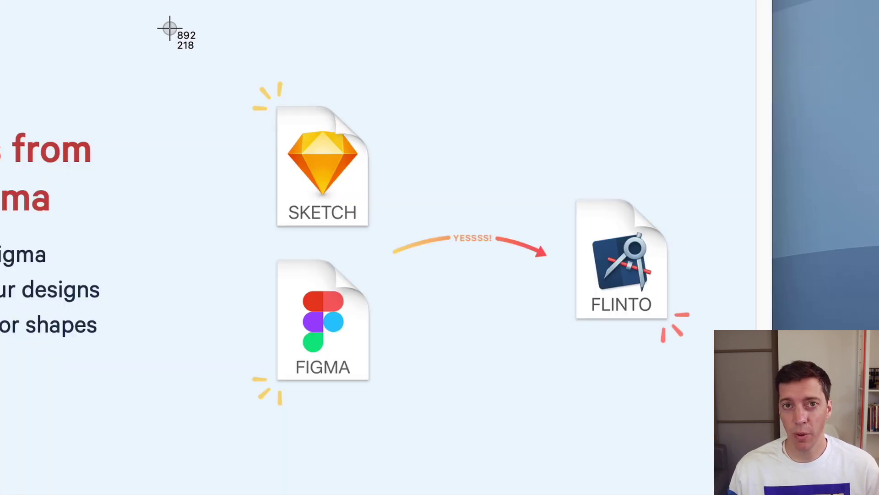
left_click_drag(503, 89, 712, 283)
left_click_drag(504, 337, 713, 480)
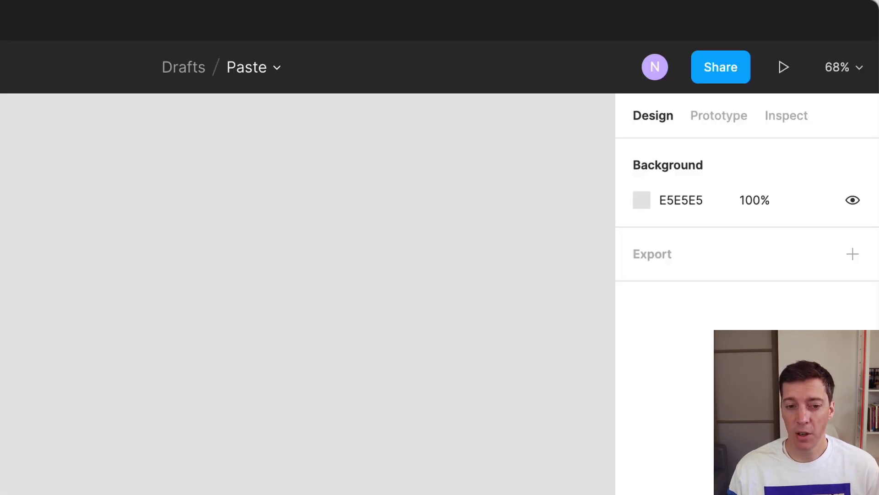
Drop the screenshot thumbnail onto the Figma canvas, then delete it again.
left_click_drag(539, 69, 224, 231)
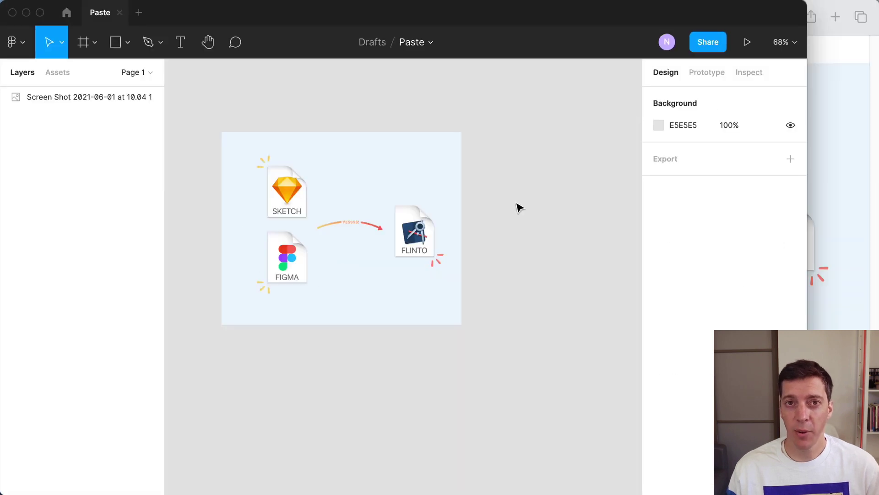
left_click(338, 197)
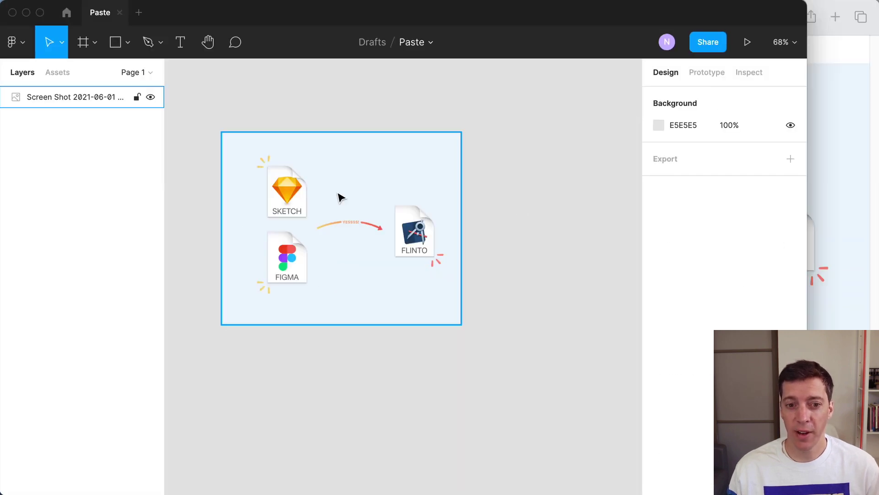
key("Delete")
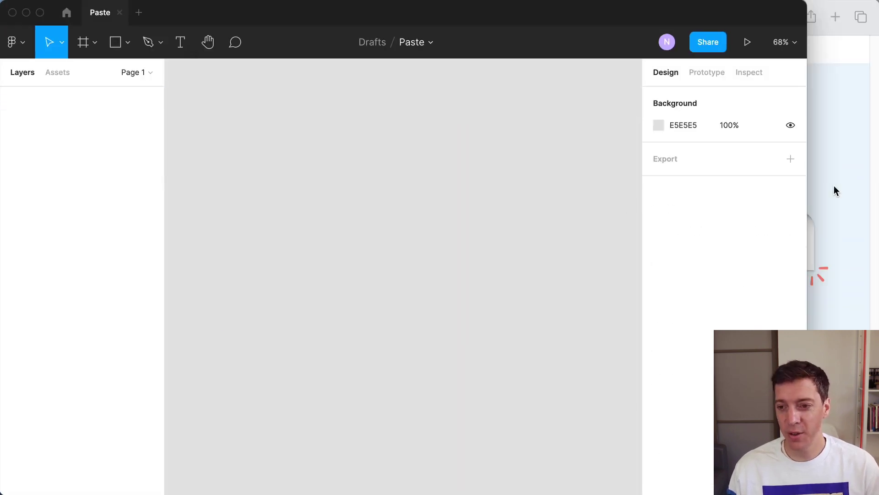
Capture the Flinto illustration from Safari and paste it into Figma as 974 × 746 'image 1'.
left_click(834, 188)
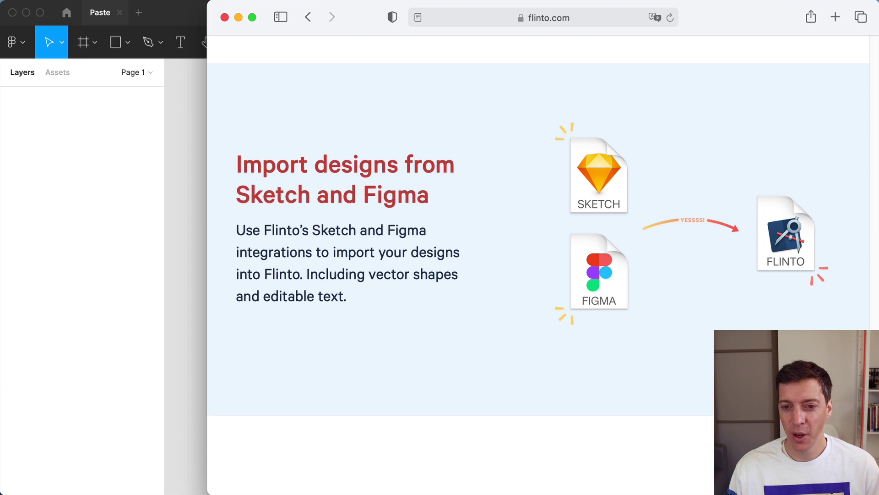
key("super+shift+4")
left_click_drag(518, 97, 851, 353)
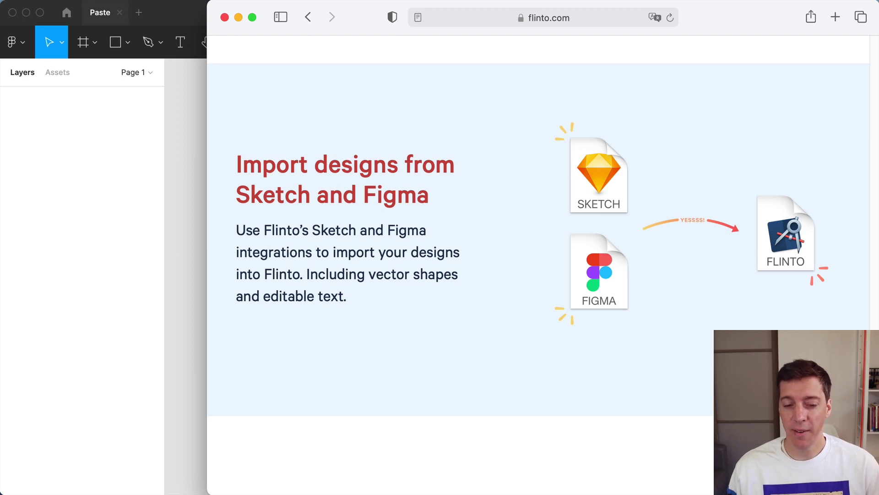
left_click(190, 179)
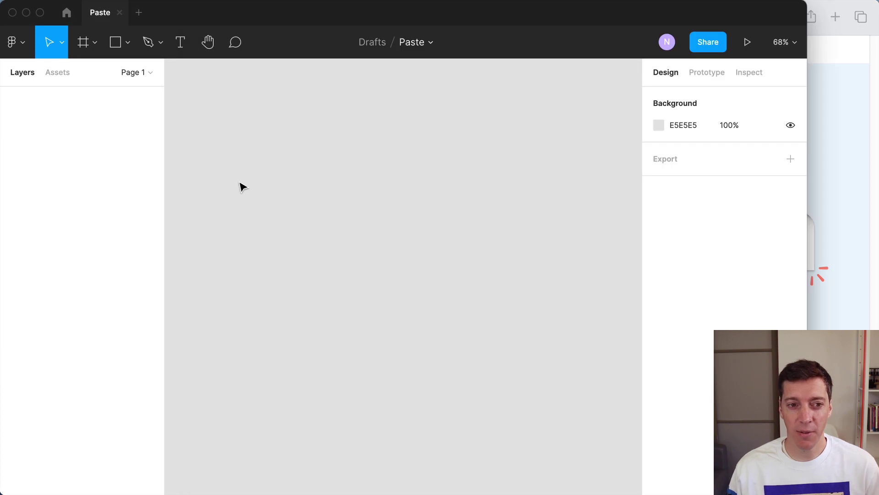
key("super+v")
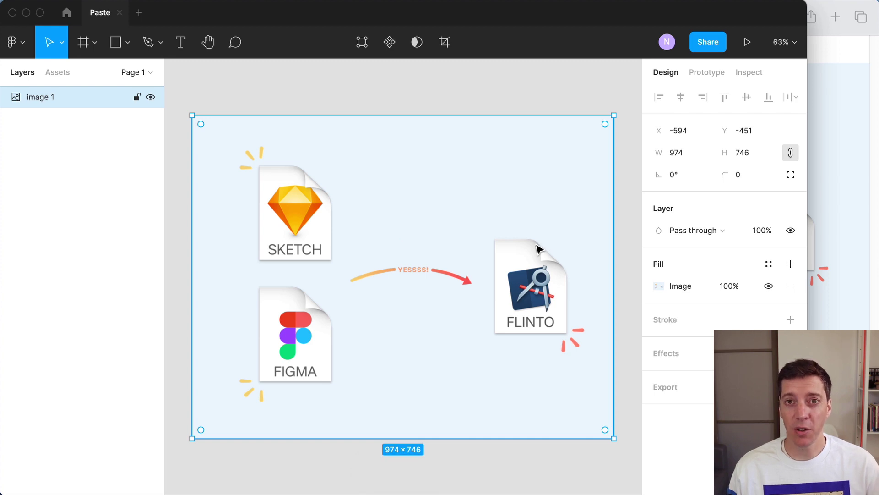
Nudge the pasted image higher and install the Halve resize-in-half plugin from Community.
left_click_drag(535, 247, 533, 211)
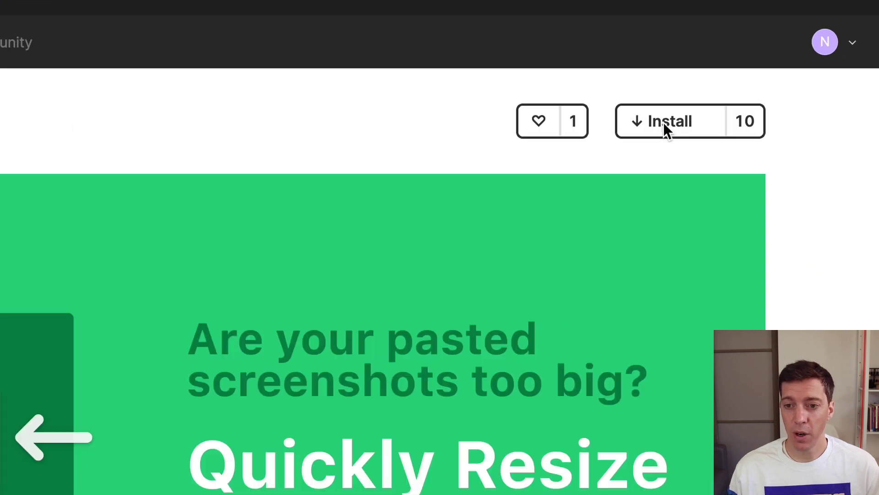
left_click(670, 92)
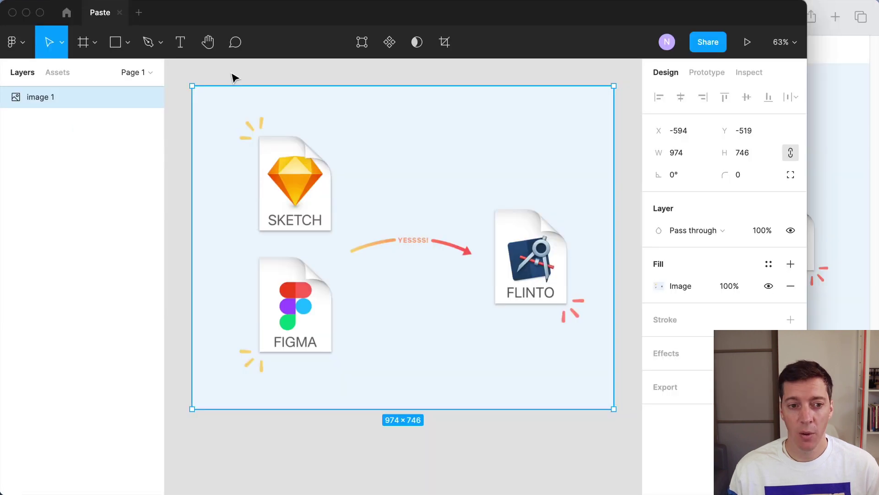
left_click(234, 78)
right_click(236, 109)
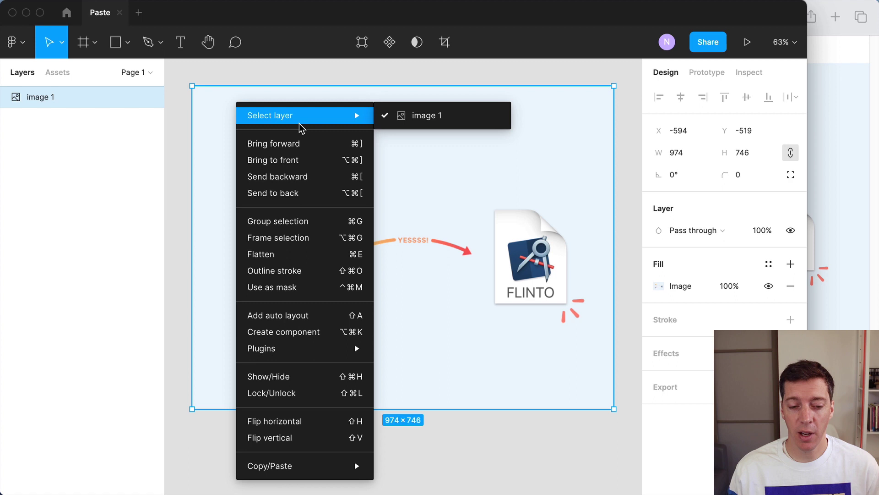
mouse_move(275, 352)
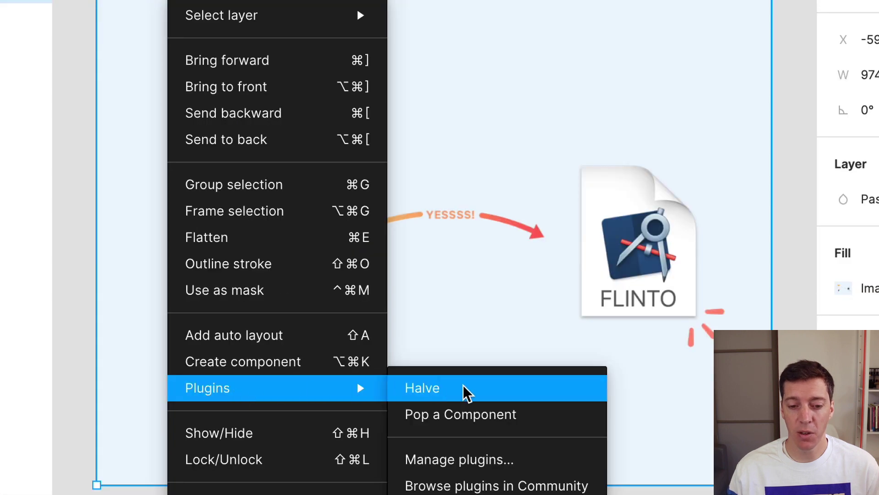
left_click(467, 392)
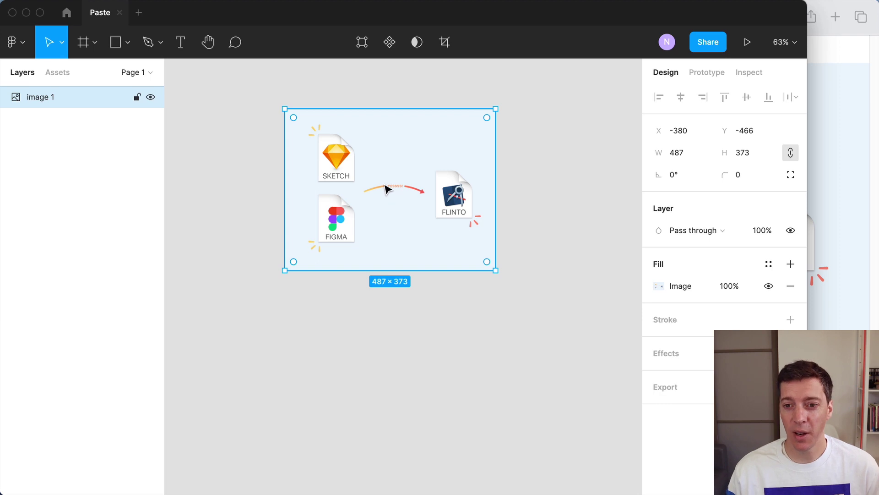
key("super+z")
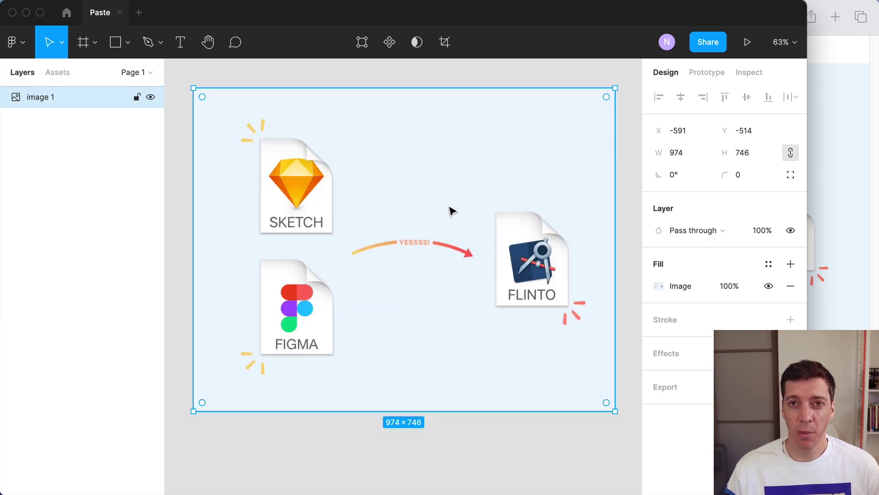
left_click(687, 155)
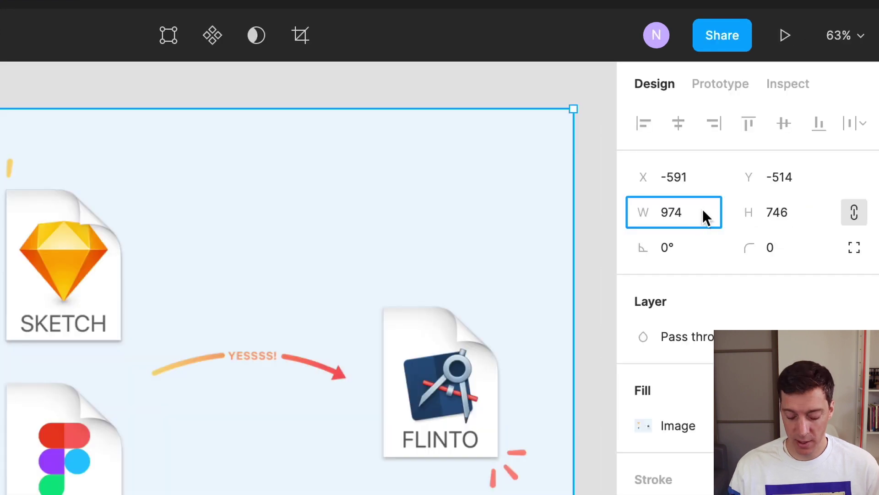
type("/2")
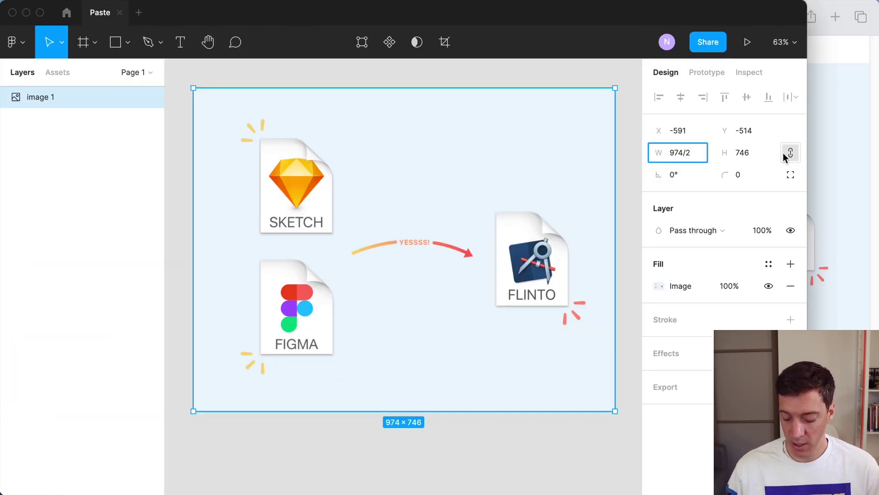
left_click(785, 157)
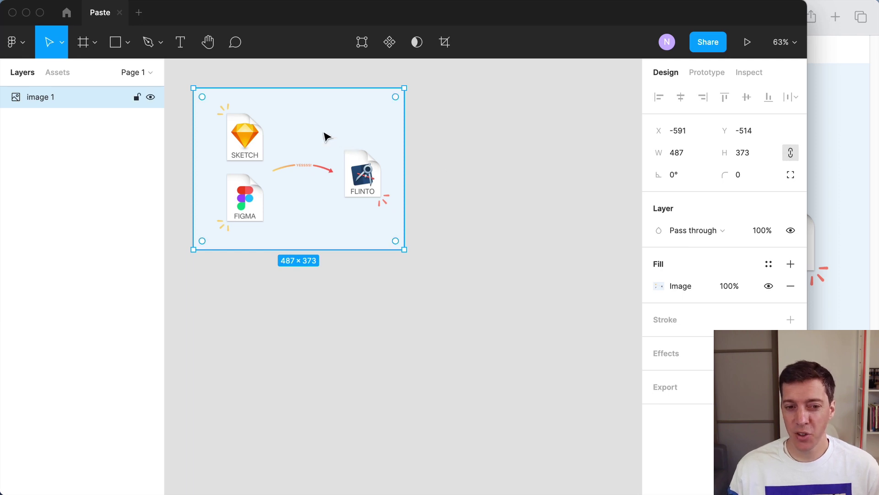
right_click(301, 123)
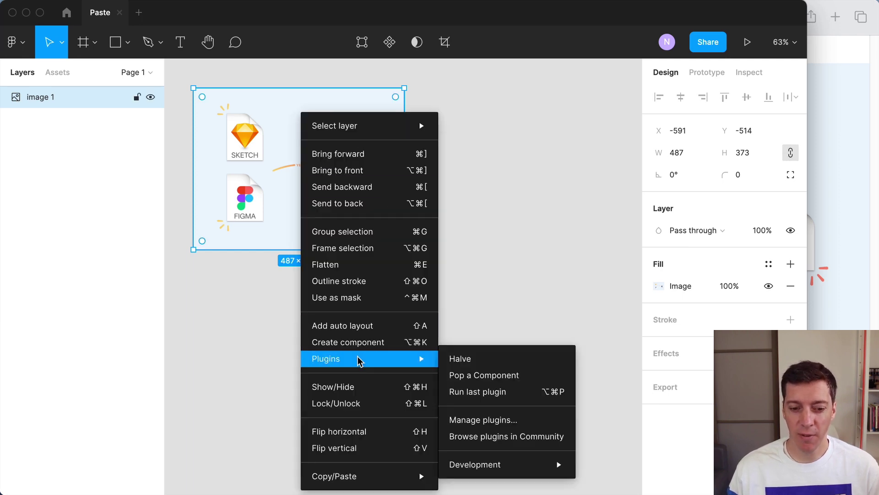
left_click(513, 187)
key("ctrl+z")
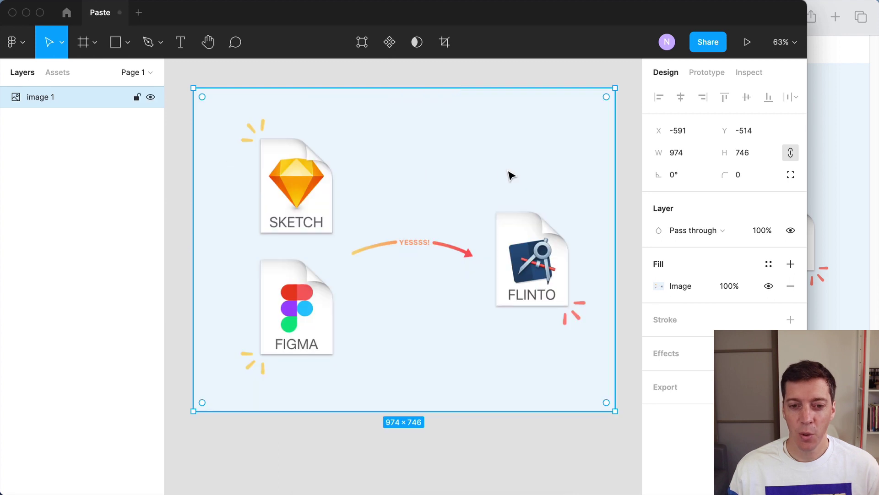
key("ctrl+z")
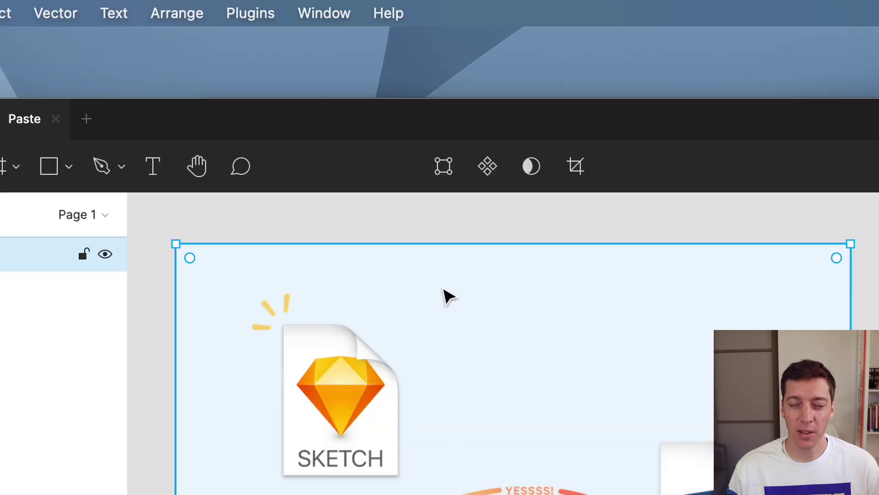
left_click(256, 3)
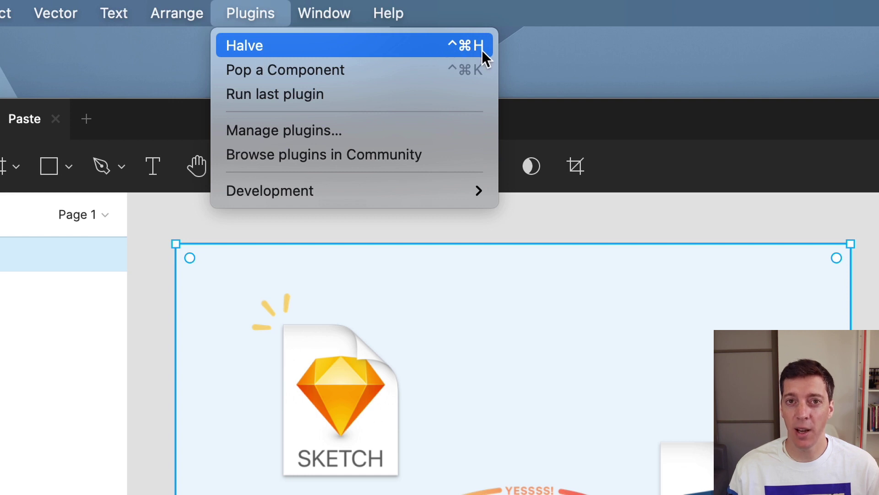
left_click(260, 22)
Delete the full-size illustration image from the canvas.
left_click_drag(285, 212, 471, 343)
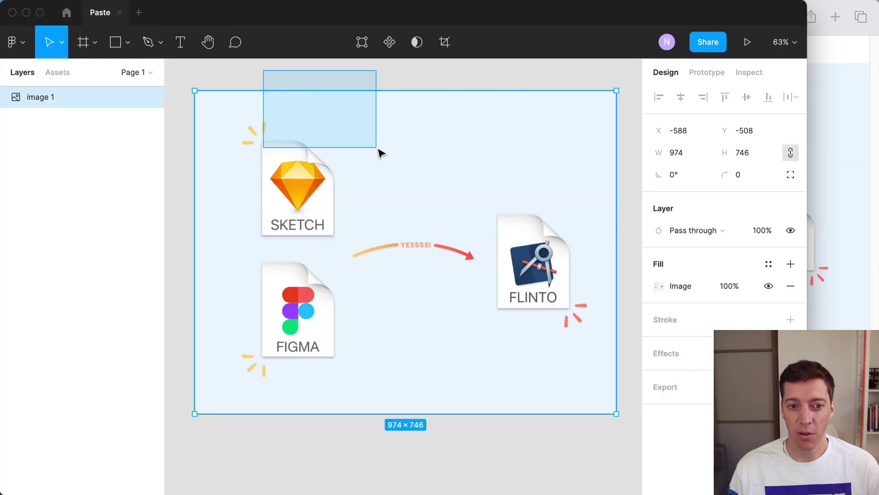
left_click_drag(380, 153, 397, 153)
key("Delete")
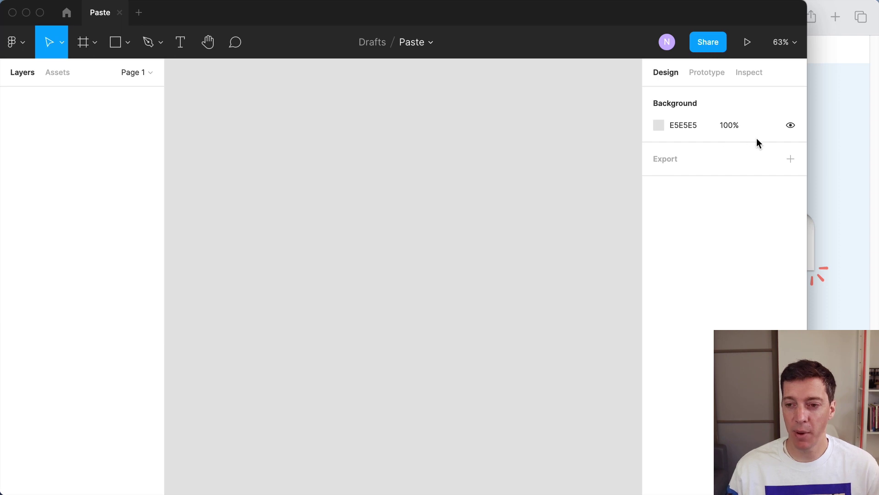
Recapture the Flinto illustration and paste it at 487 × 389, moved up and left.
left_click(852, 131)
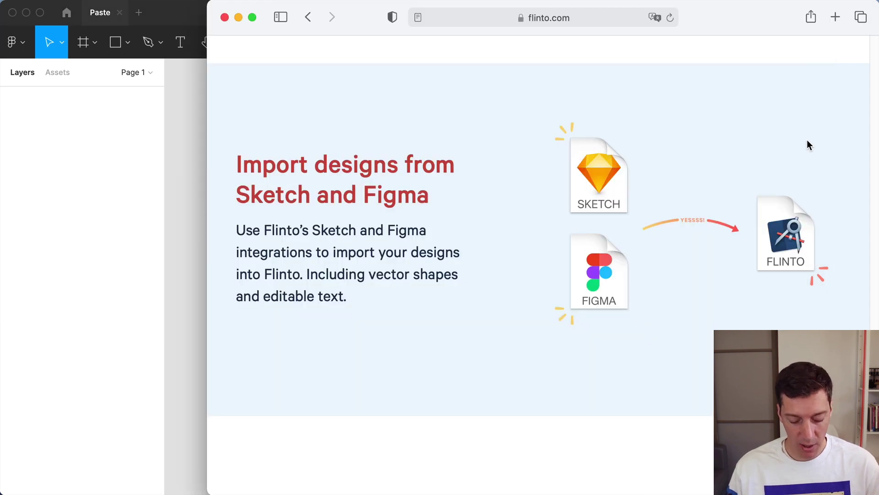
key("super+shift+4")
left_click_drag(514, 101, 855, 367)
left_click(184, 198)
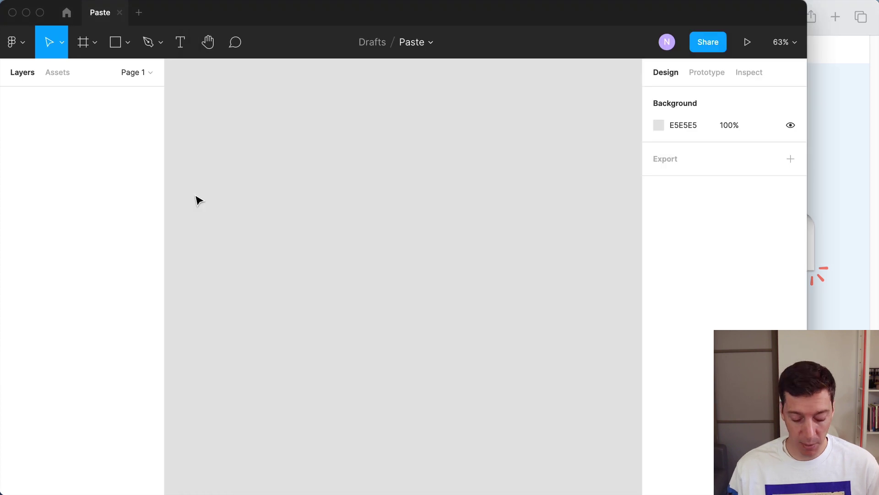
key("super+v")
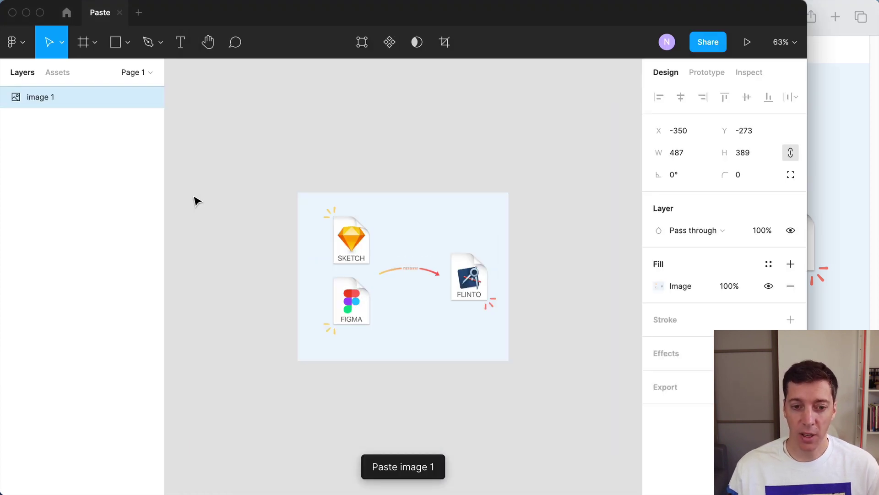
left_click_drag(401, 261, 319, 170)
left_click(451, 183)
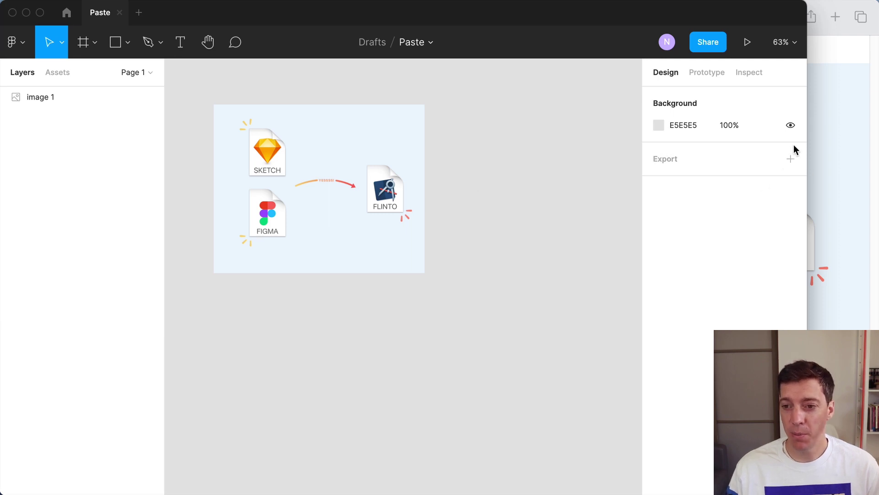
left_click(808, 108)
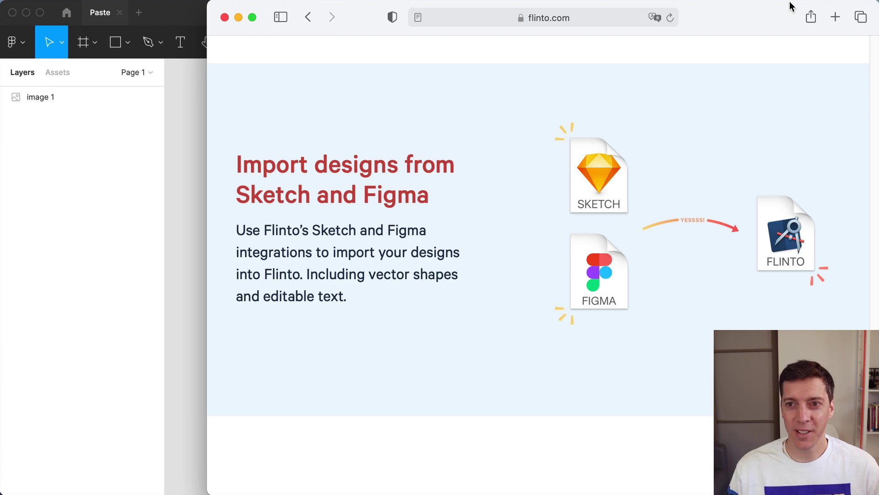
Paste Safari's toolbar icons, halve them to 133 × 44, and place beside the illustration's top-right.
key("super+shift+4")
left_click_drag(716, 13, 860, 59)
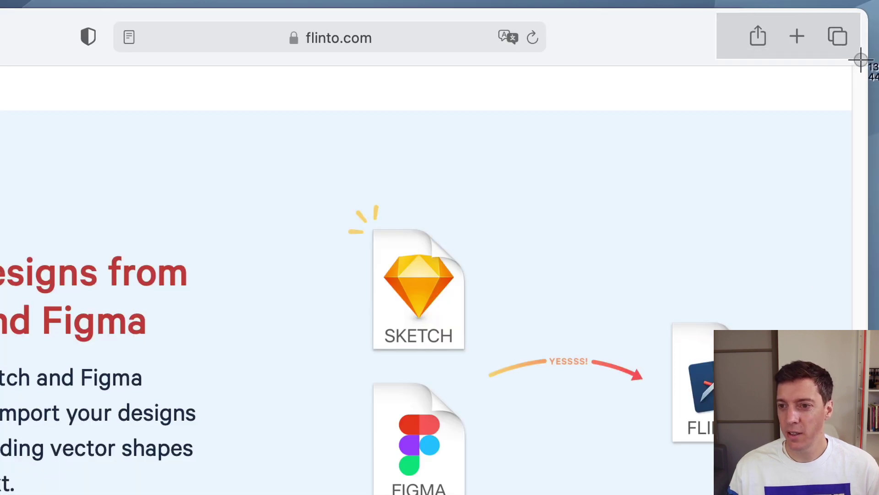
key("super+Tab")
key("super+v")
key("super+alt+p")
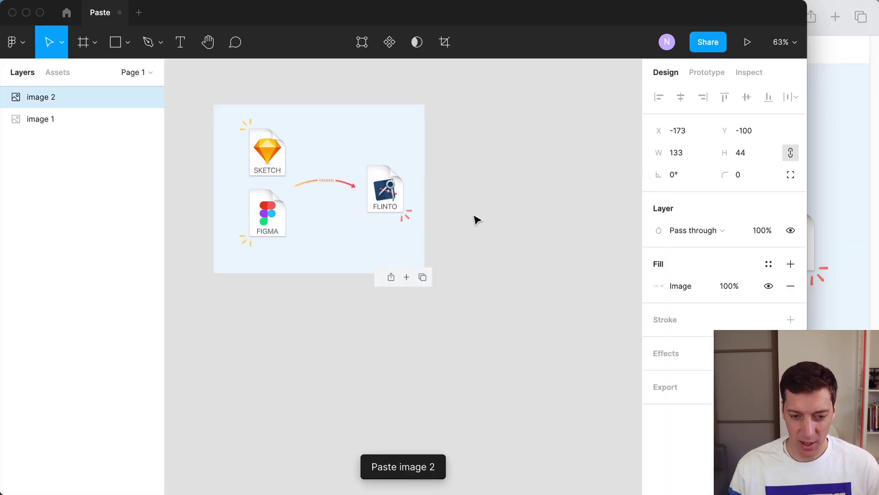
left_click_drag(409, 277, 470, 116)
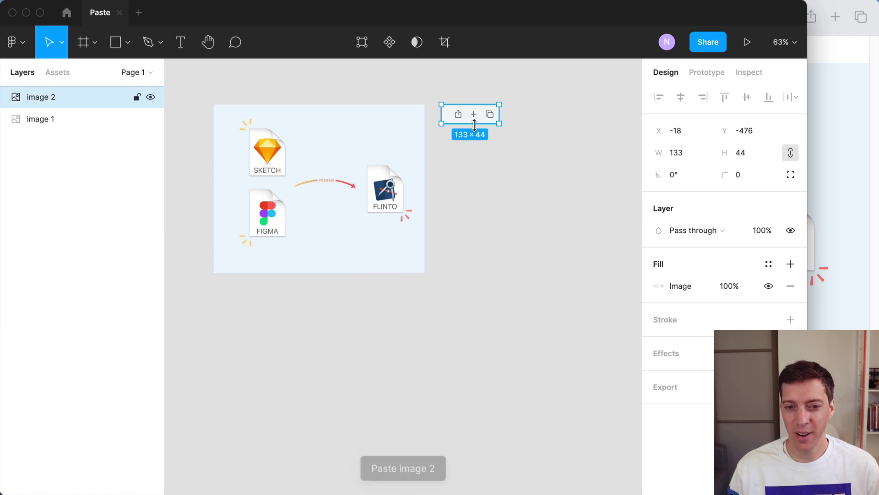